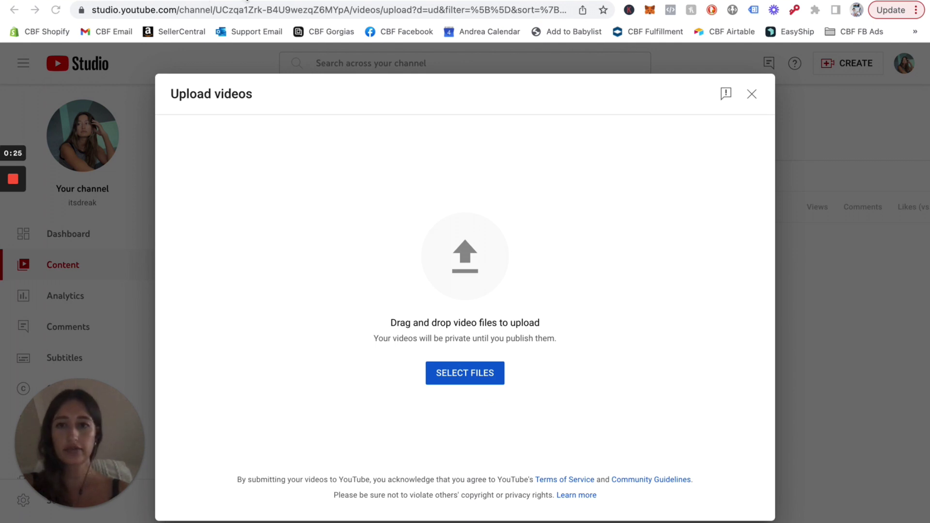
Step: Switch to the colorbyfeliks Instagram profile, copy the link of the Forest Flowers Acrylic Painting reel, and close the post
key(ctrl+Tab)
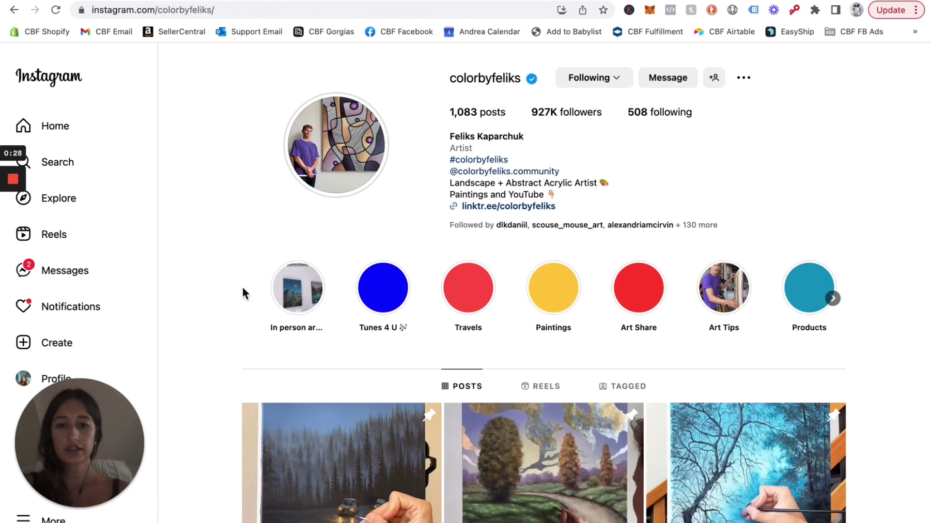
scroll(243, 288, down, 1)
scroll(242, 288, down, 3)
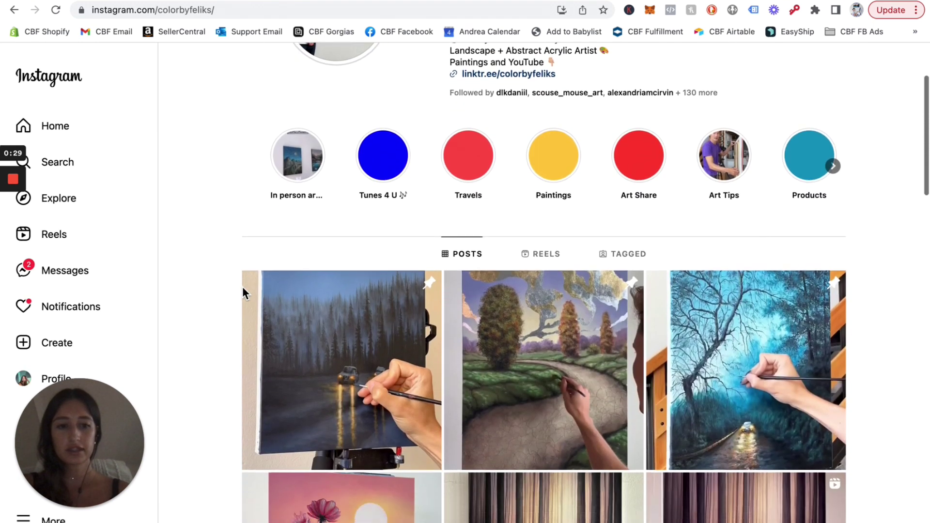
scroll(243, 286, down, 4)
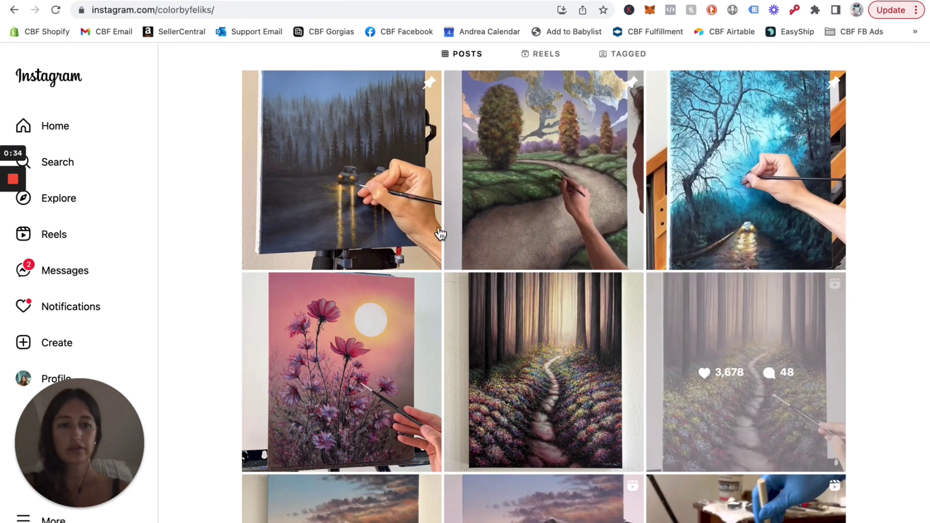
click(266, 188)
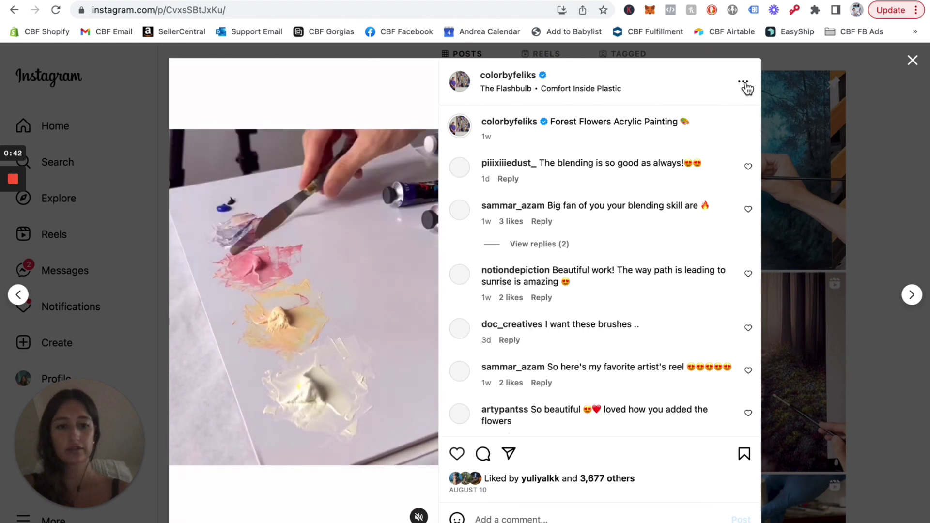
click(744, 84)
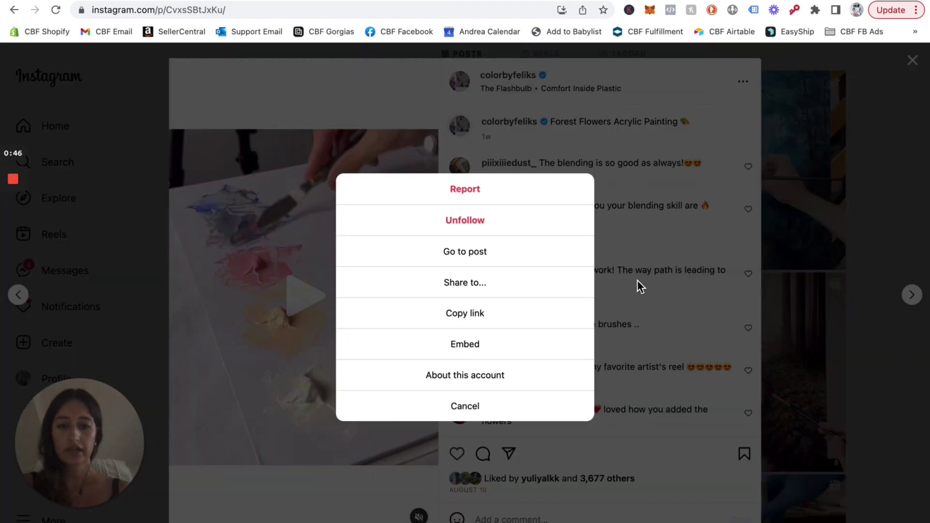
click(473, 317)
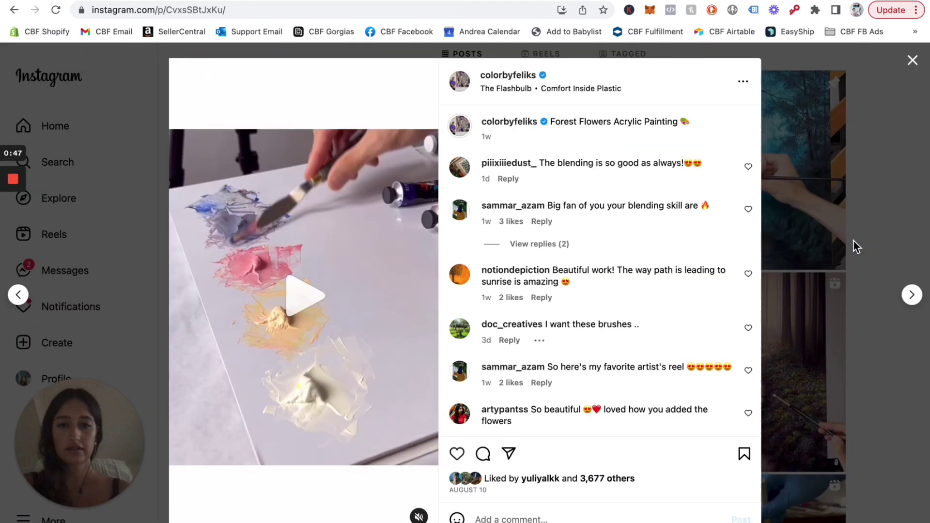
key(Escape)
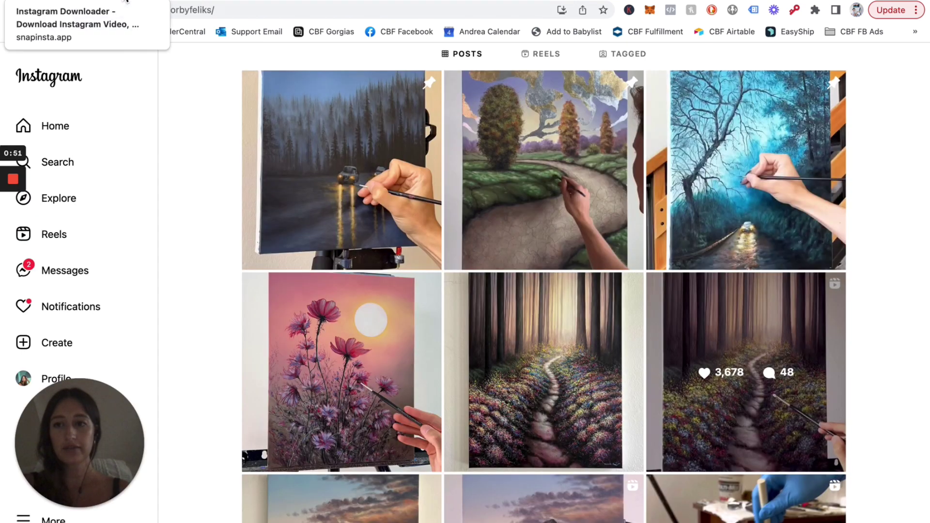
Step: Switch to Snapinsta, paste the copied Instagram reel link, and download the video
click(125, 0)
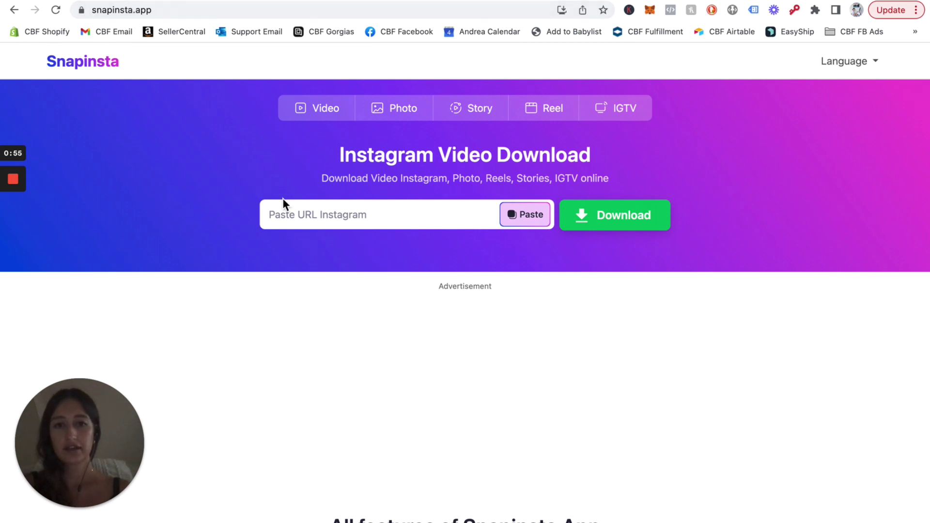
click(393, 219)
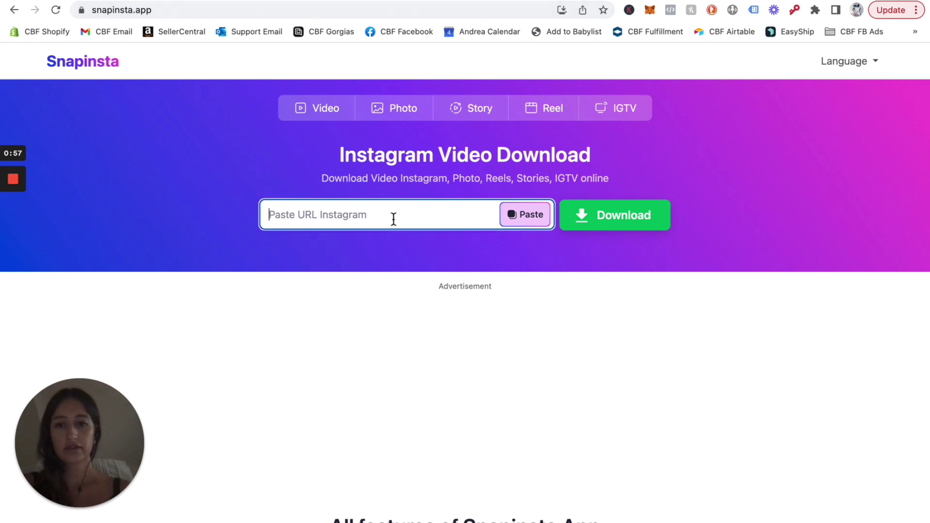
key(super+v)
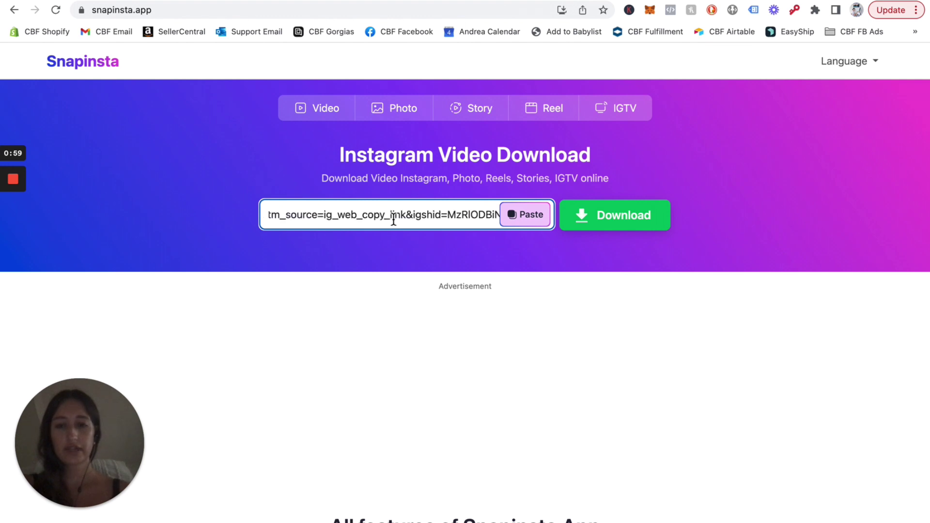
click(615, 218)
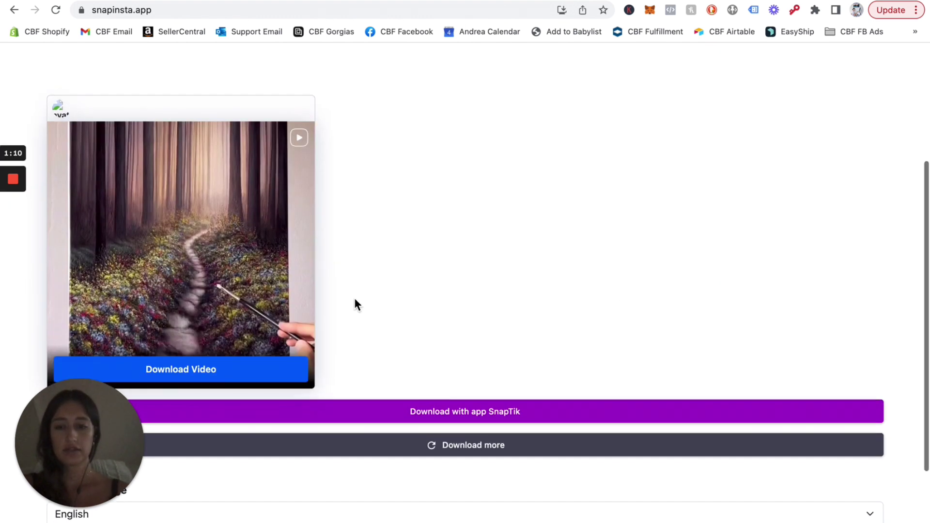
scroll(353, 304, down, 1)
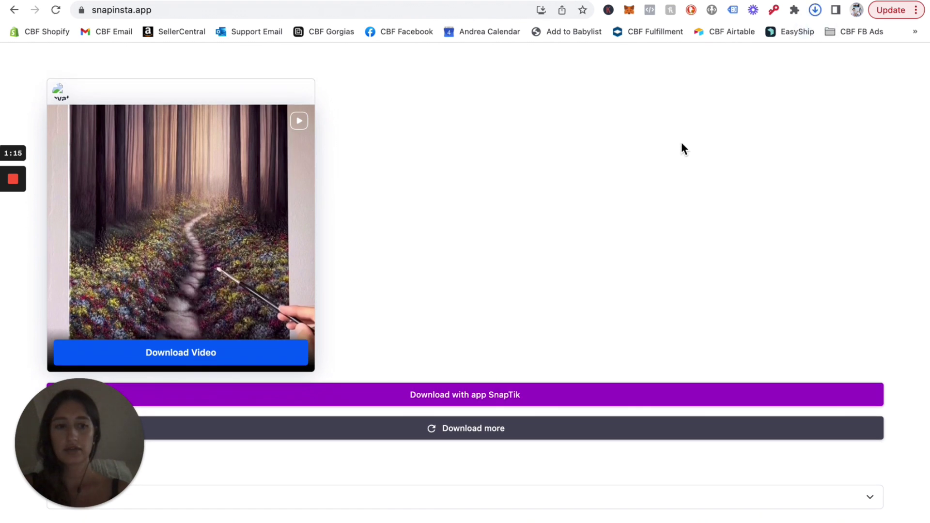
Step: Open the downloaded Snapinsta MP4 from the recent downloads to check it, and return to the browser
click(816, 9)
click(816, 10)
scroll(670, 164, up, 3)
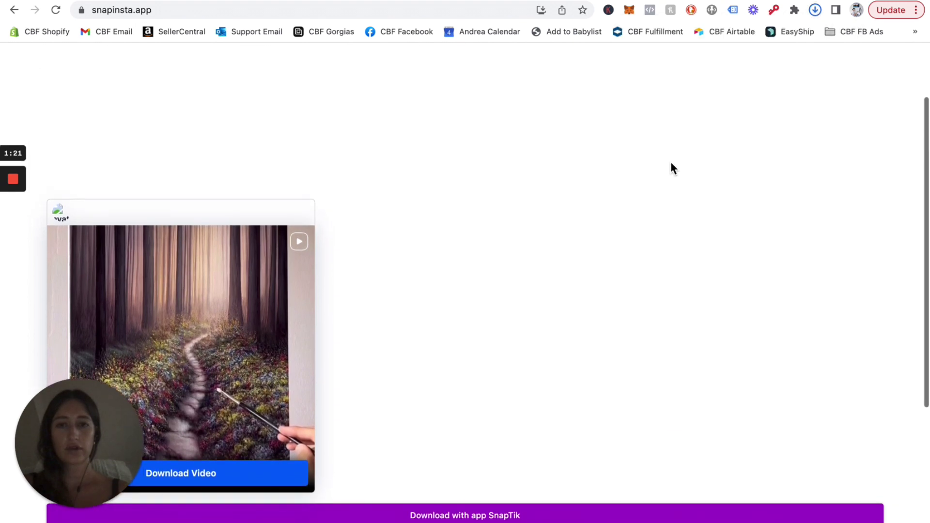
key(super+h)
click(744, 516)
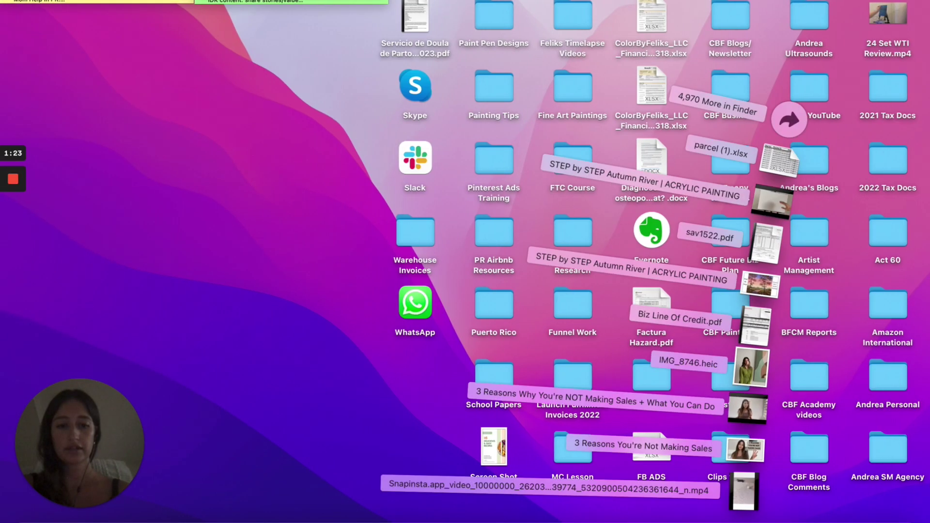
click(742, 484)
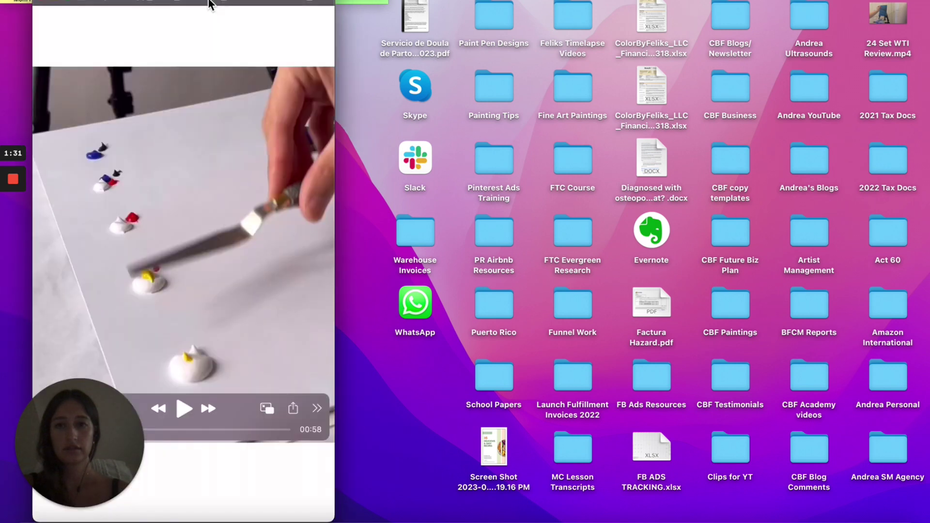
click(360, 23)
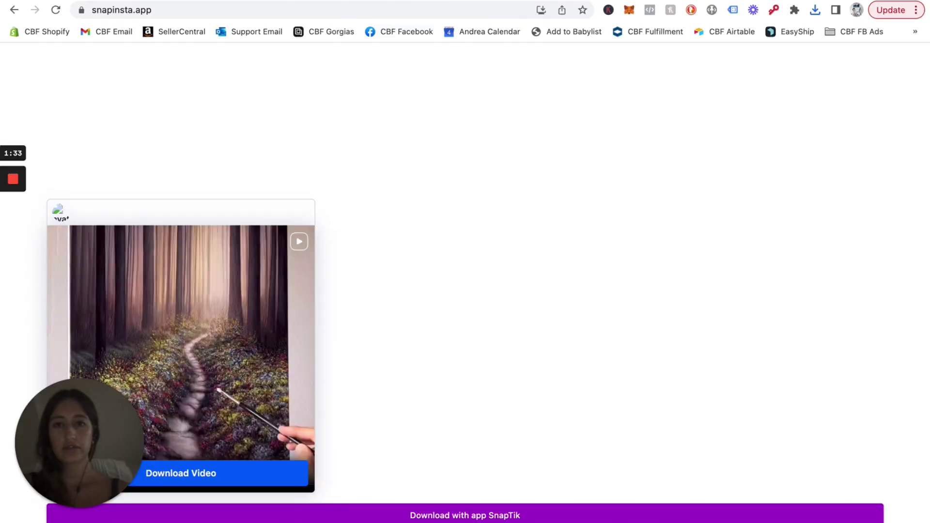
Step: Switch to YouTube Studio and close the open video upload dialog
click(368, 1)
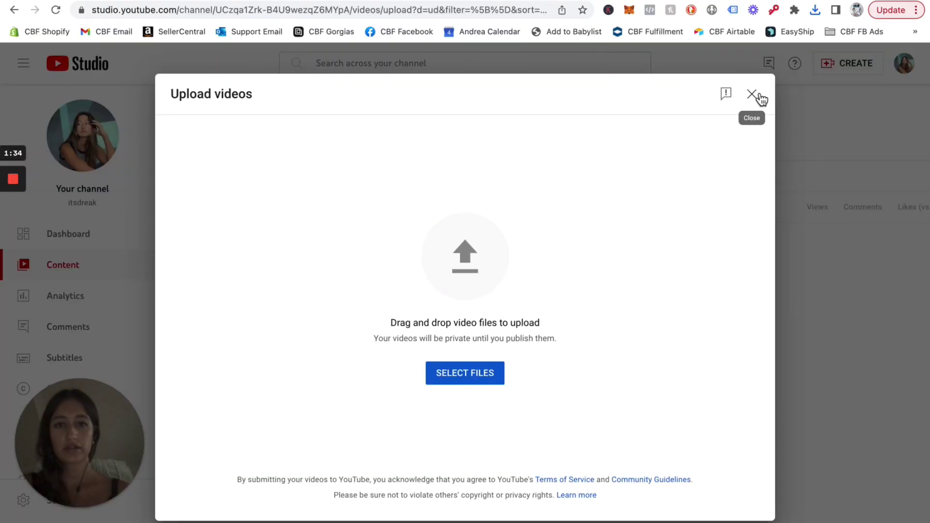
click(754, 96)
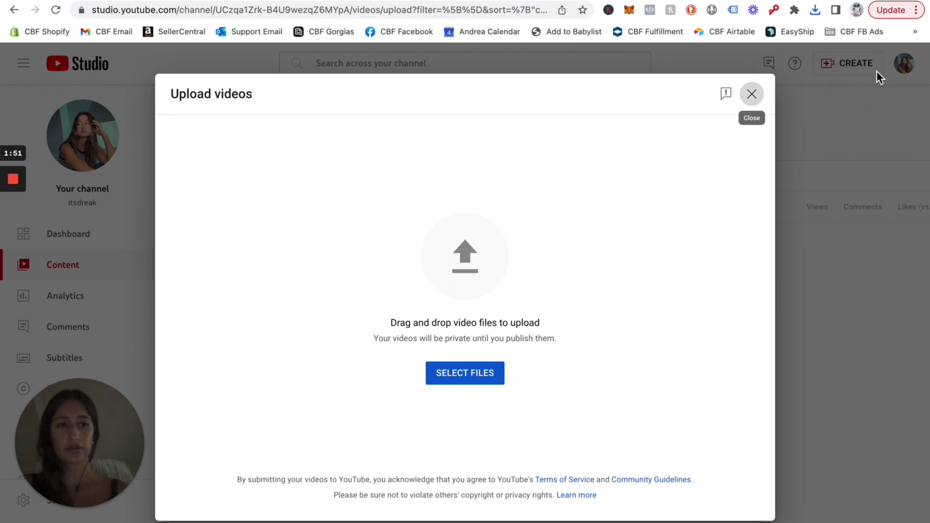
click(762, 90)
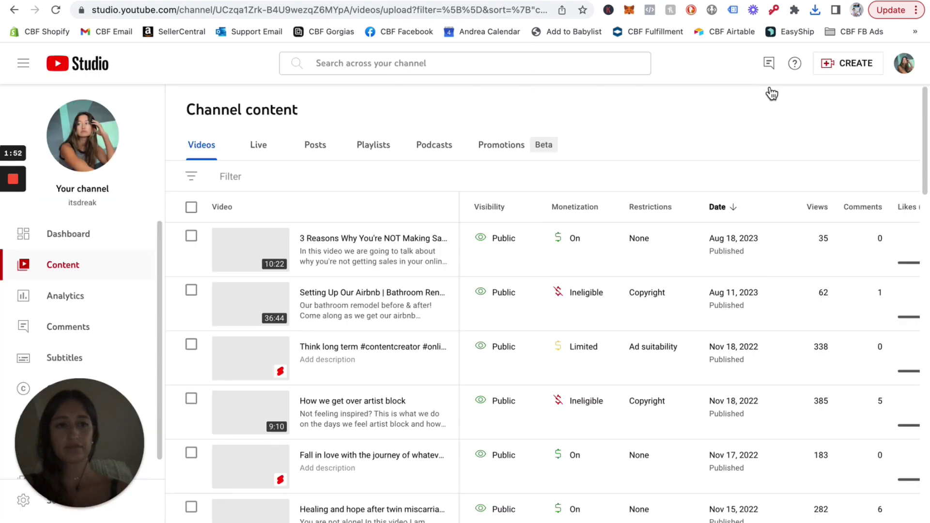
Step: Start a new video upload and choose today's Snapinsta MP4 from the Downloads folder
click(855, 72)
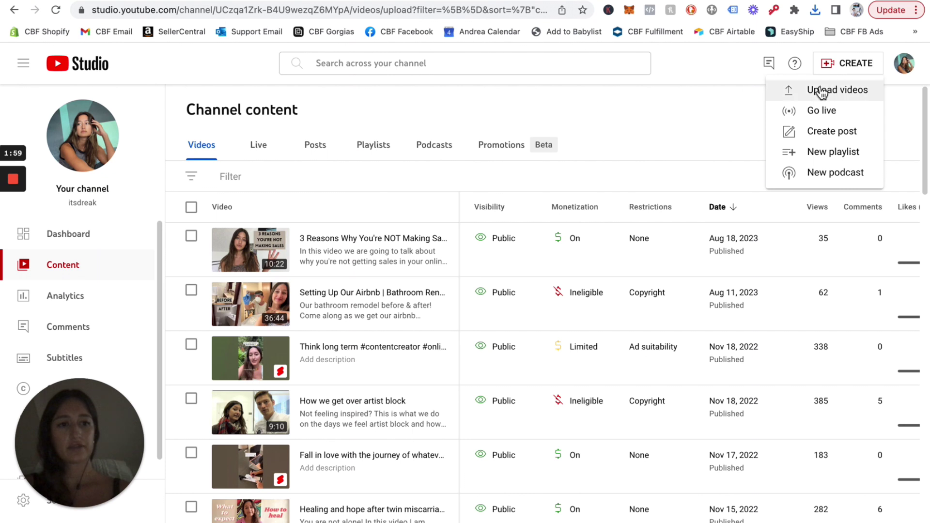
key(Return)
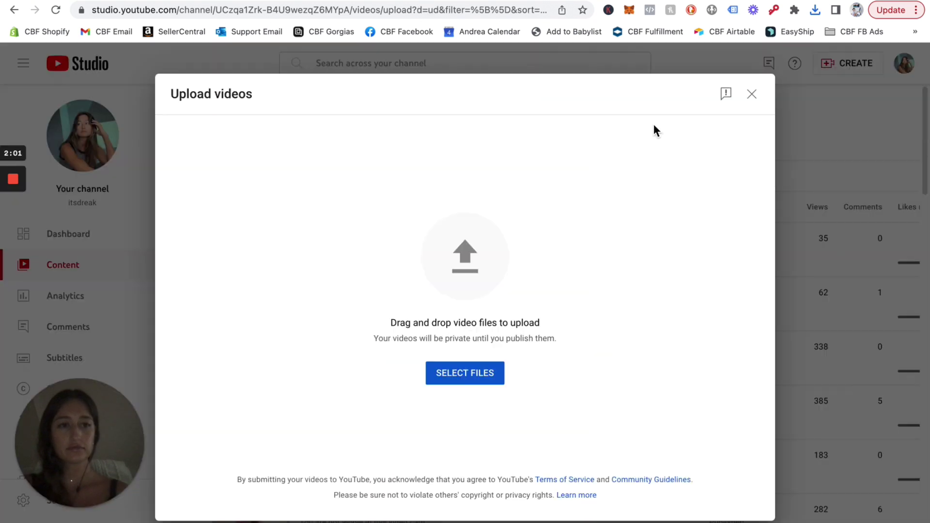
click(464, 377)
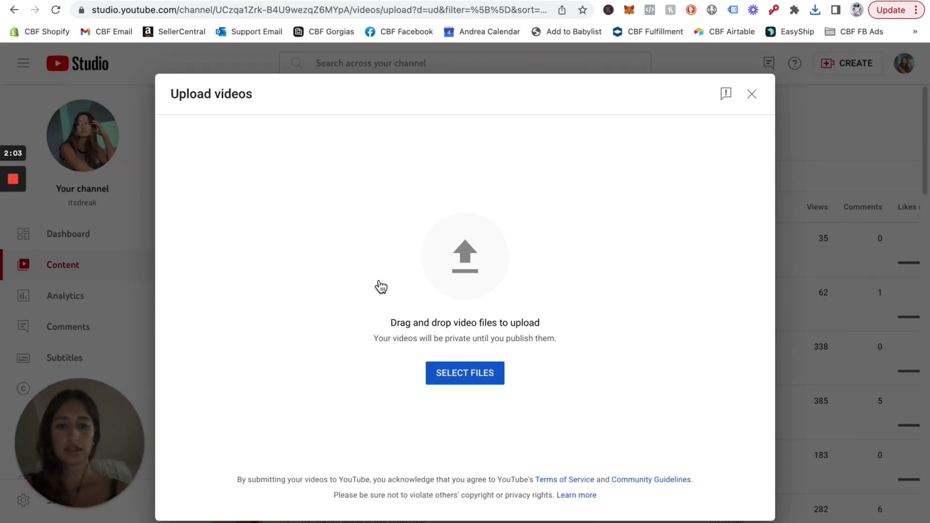
click(353, 249)
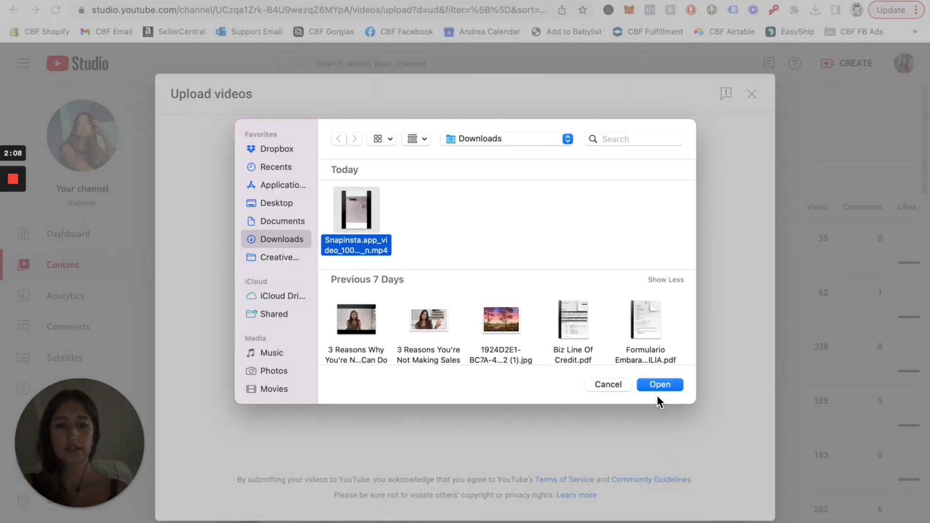
click(659, 388)
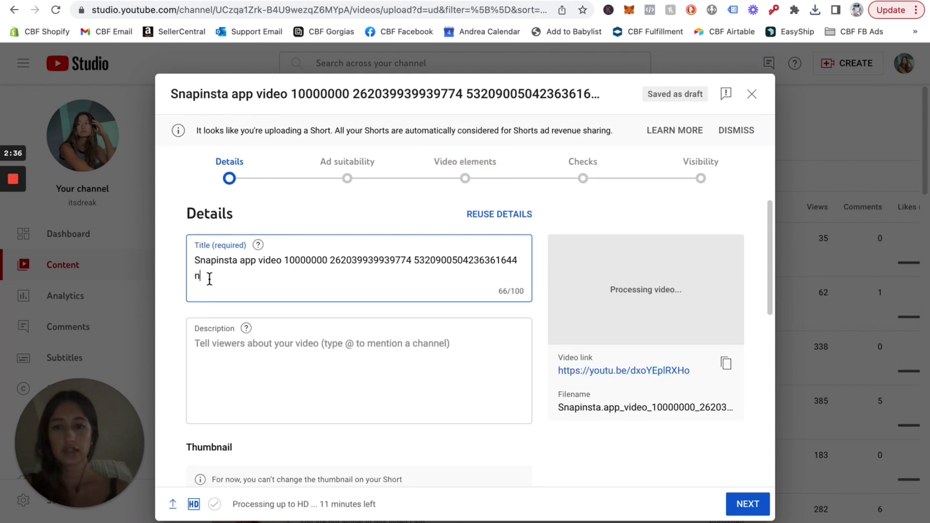
Step: Replace the Short's title with "Painting an Acrylic Landscape #acrylicpainting"
triple_click(193, 261)
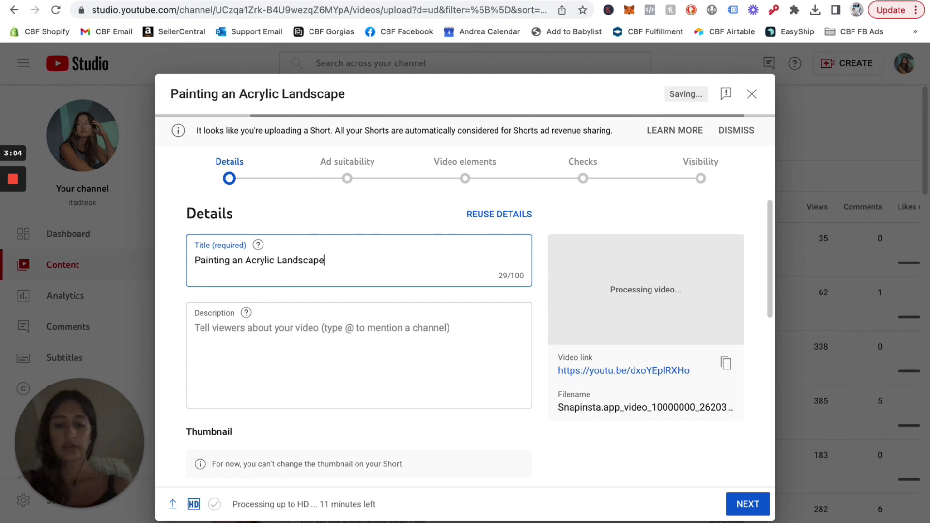
text(#)
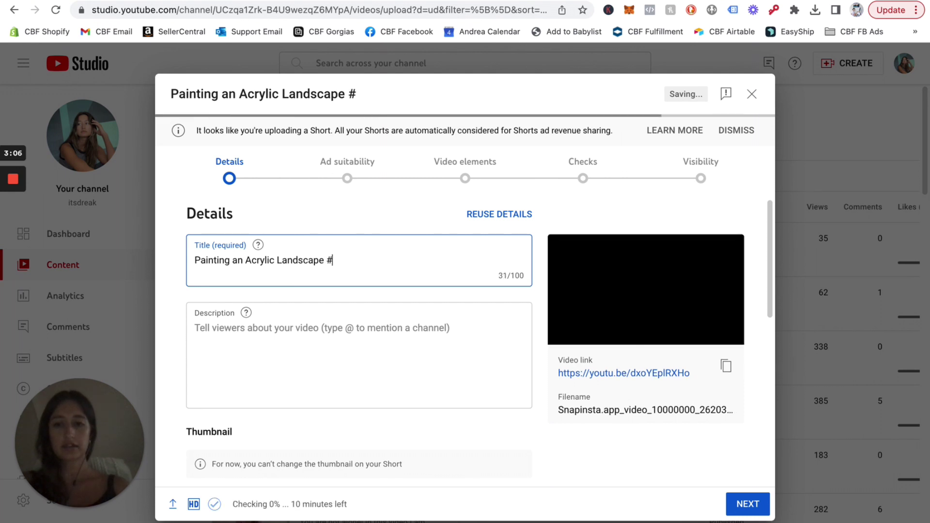
text(acrylicpainting)
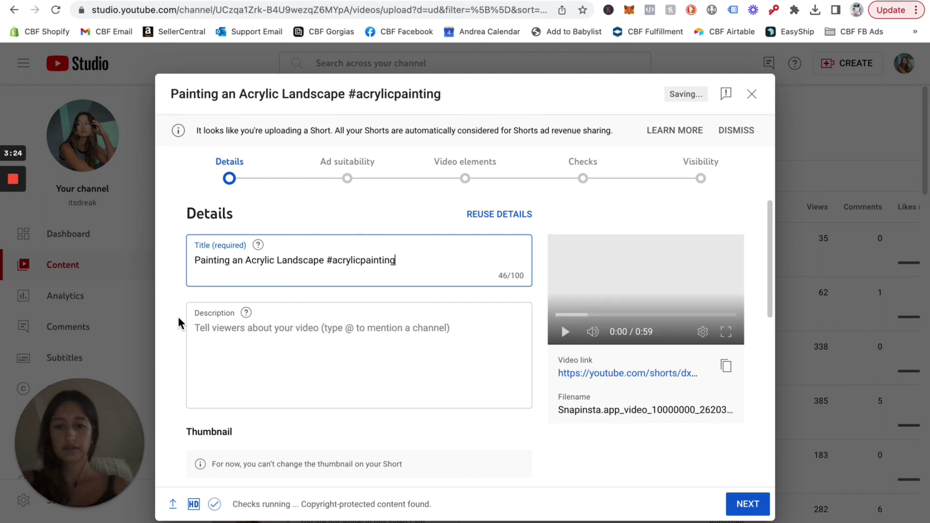
click(179, 323)
Step: Leave the remaining details as they are, advance to the Visibility stage, and set the Short to Unlisted
scroll(179, 323, down, 3)
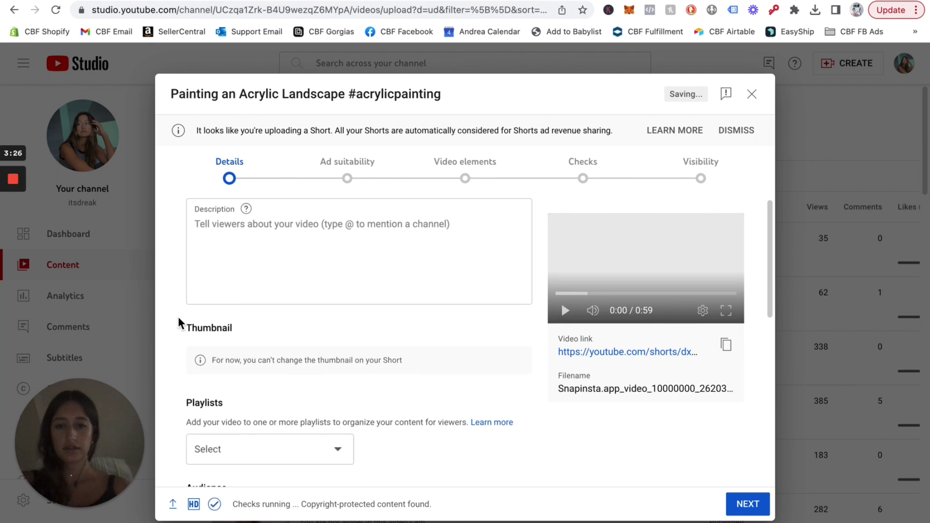
scroll(179, 323, down, 2)
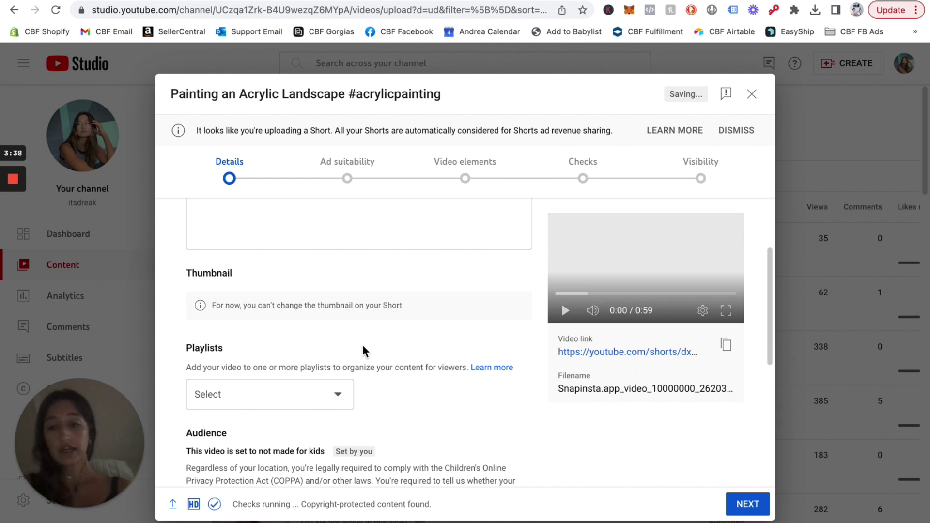
scroll(365, 351, down, 5)
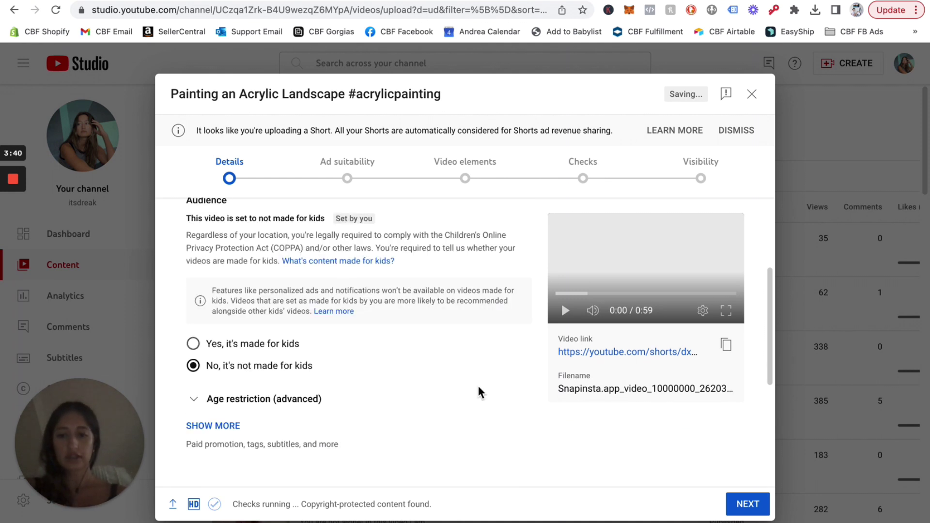
click(746, 504)
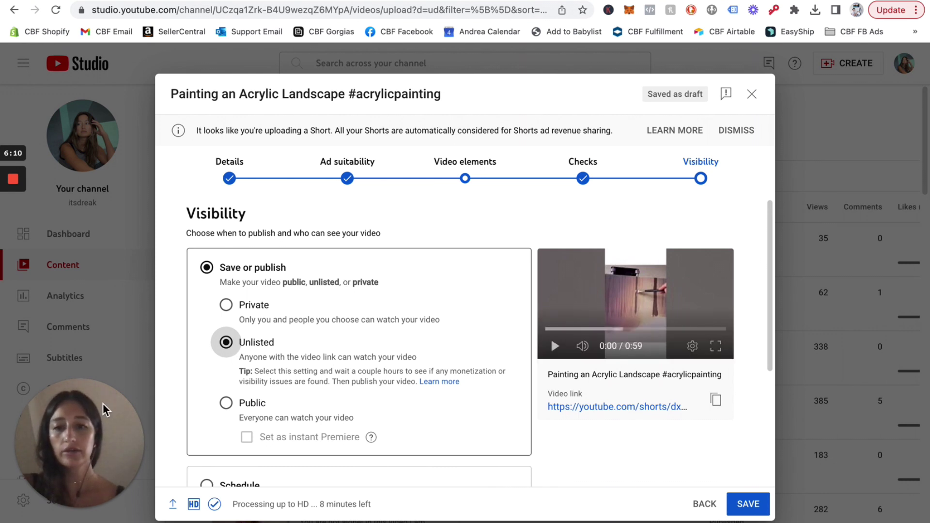
Step: Find the Schedule option among the Short's visibility settings
scroll(180, 367, down, 2)
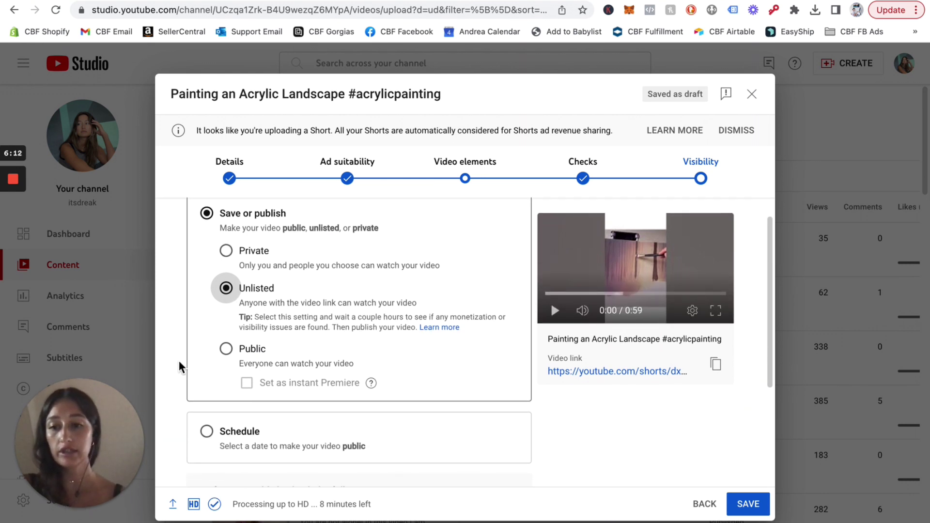
scroll(199, 387, down, 1)
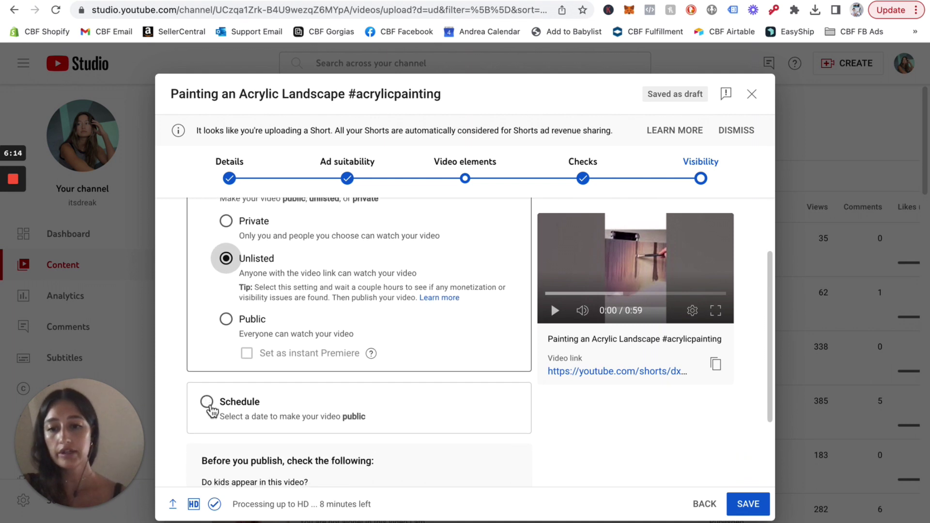